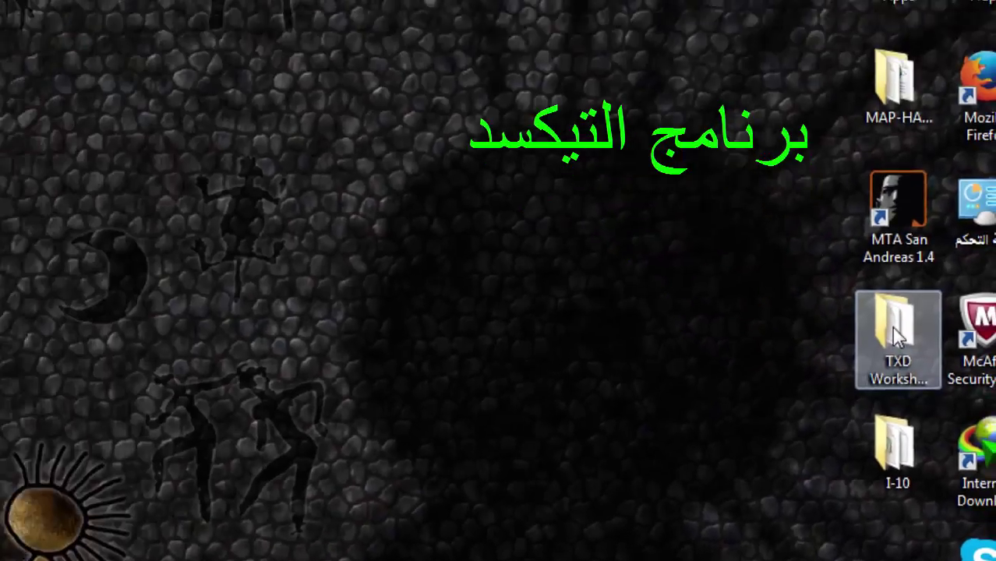
Step: Launch TXD Workshop from its desktop folder and open 7up.txd from the I-10 folder
double_click(884, 86)
double_click(772, 257)
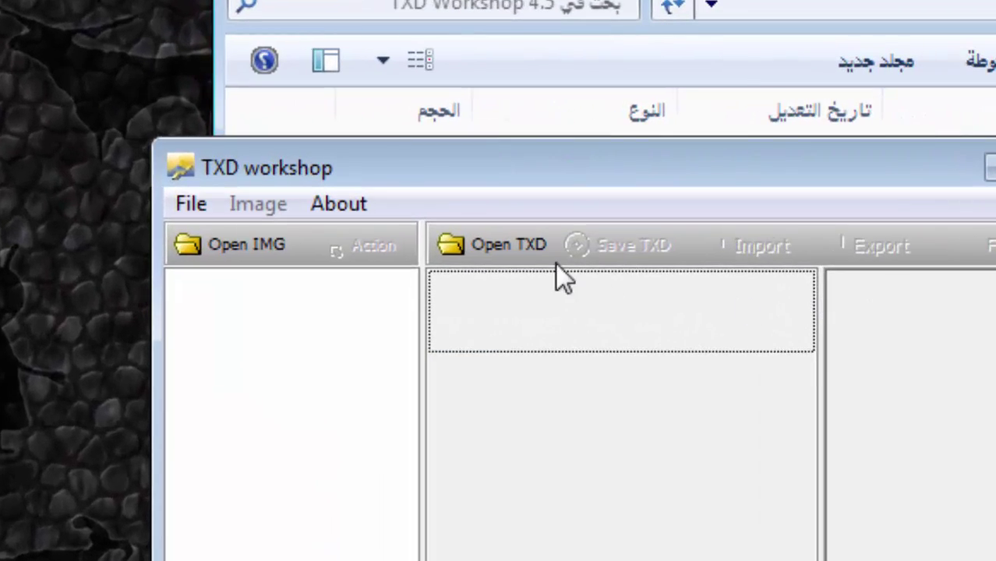
left_click(493, 243)
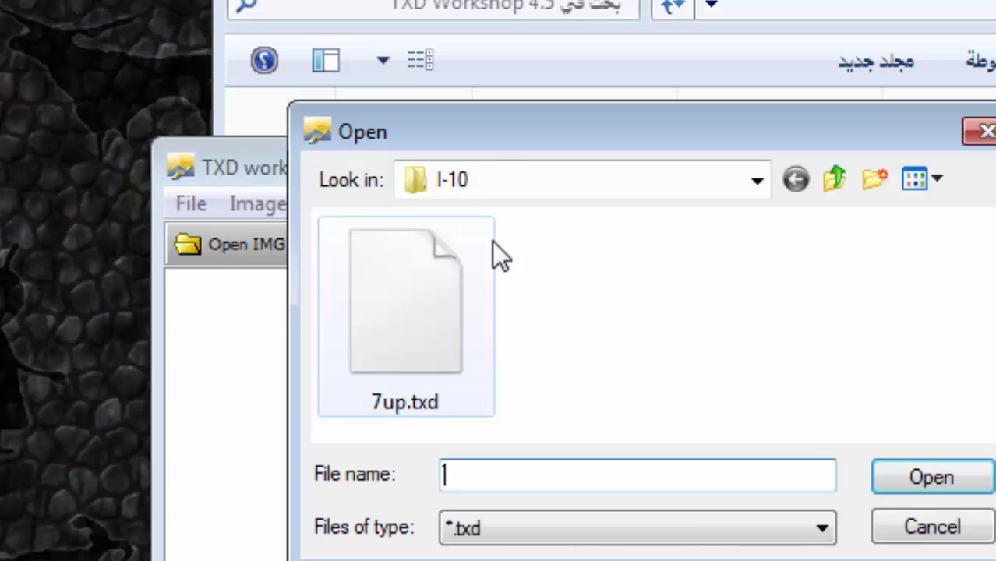
left_click_drag(493, 149, 622, 384)
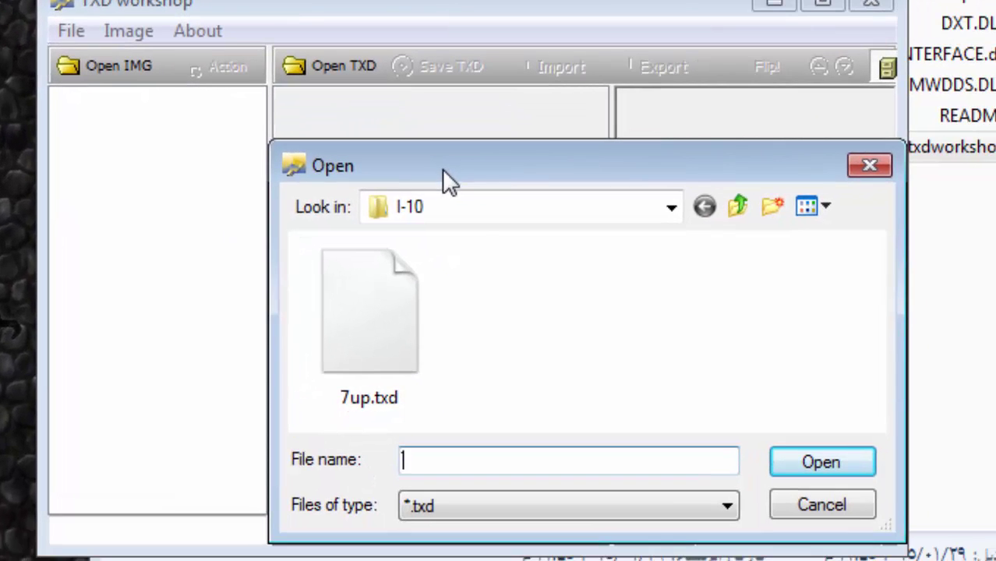
left_click(669, 210)
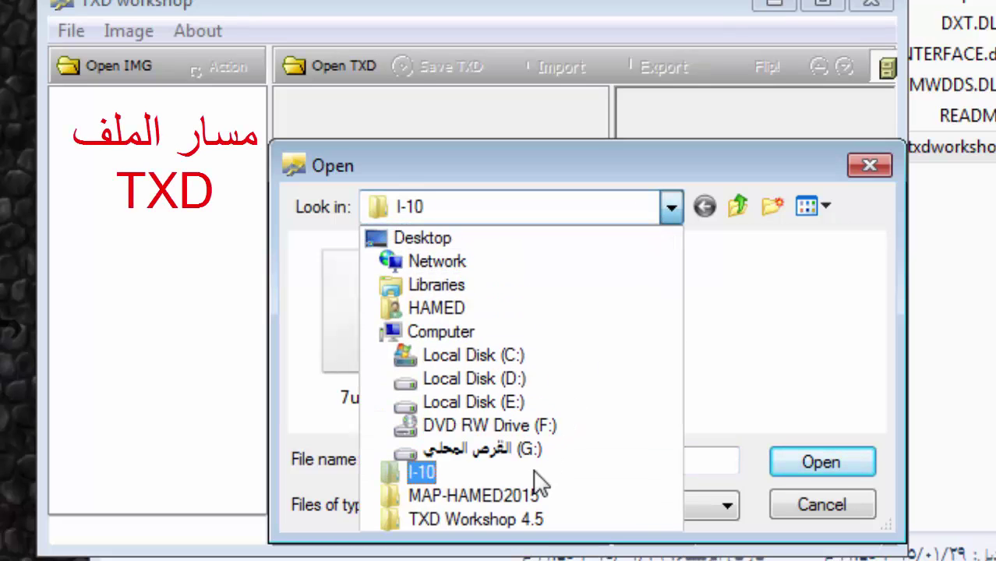
left_click(535, 472)
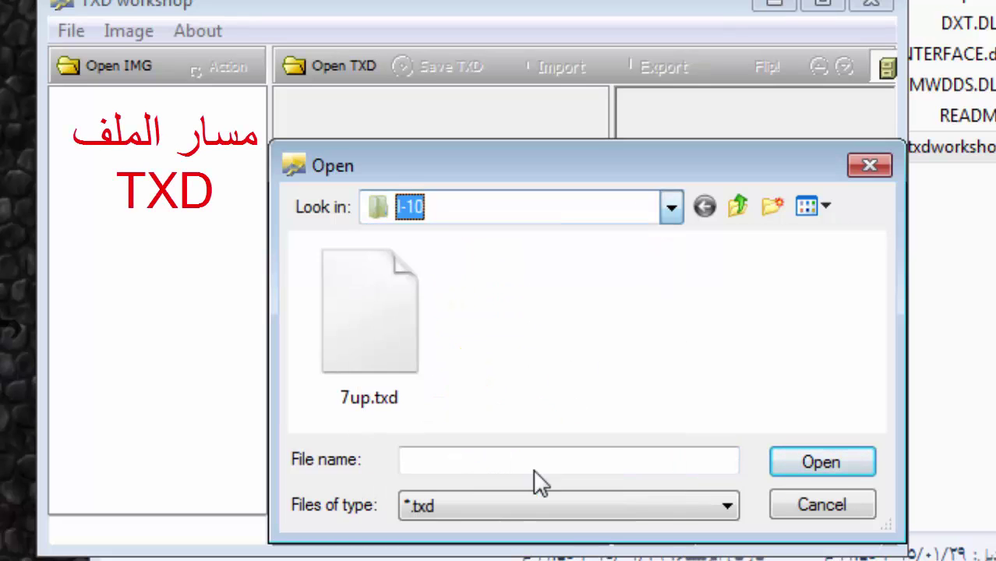
double_click(389, 321)
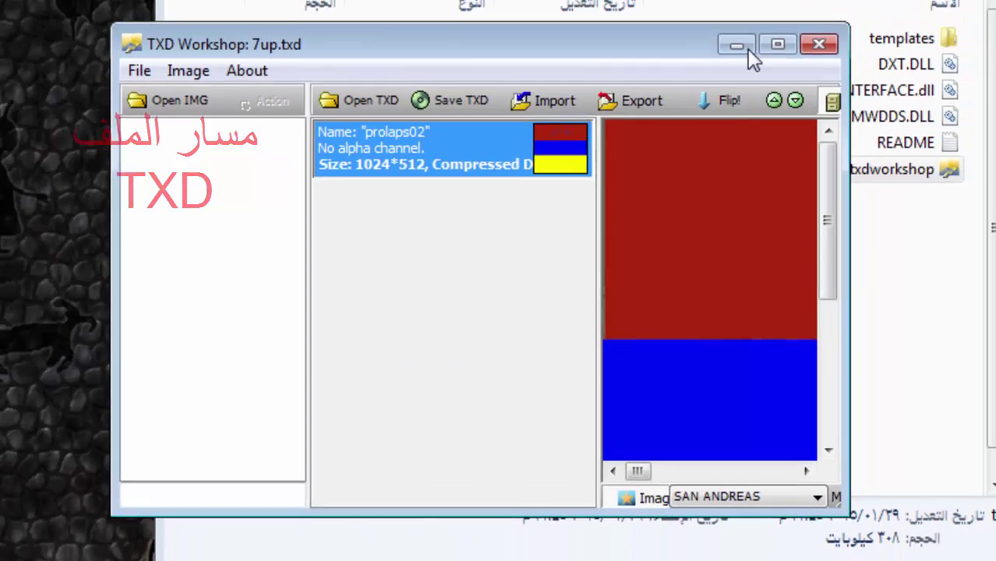
Step: View the prolaps02 texture at full window size and export it as a PNG named prolaps02 to the I-10 folder
left_click(778, 45)
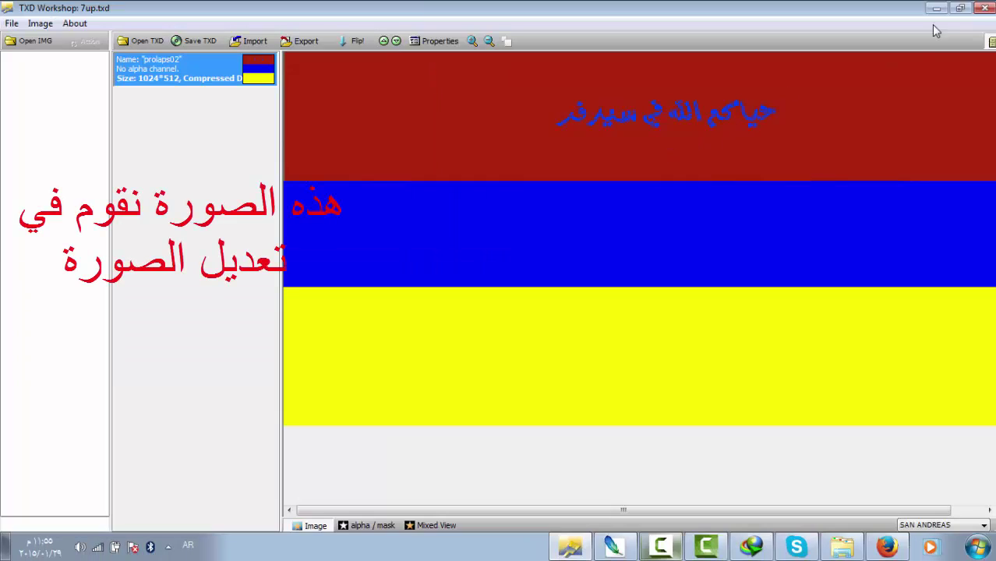
left_click(960, 8)
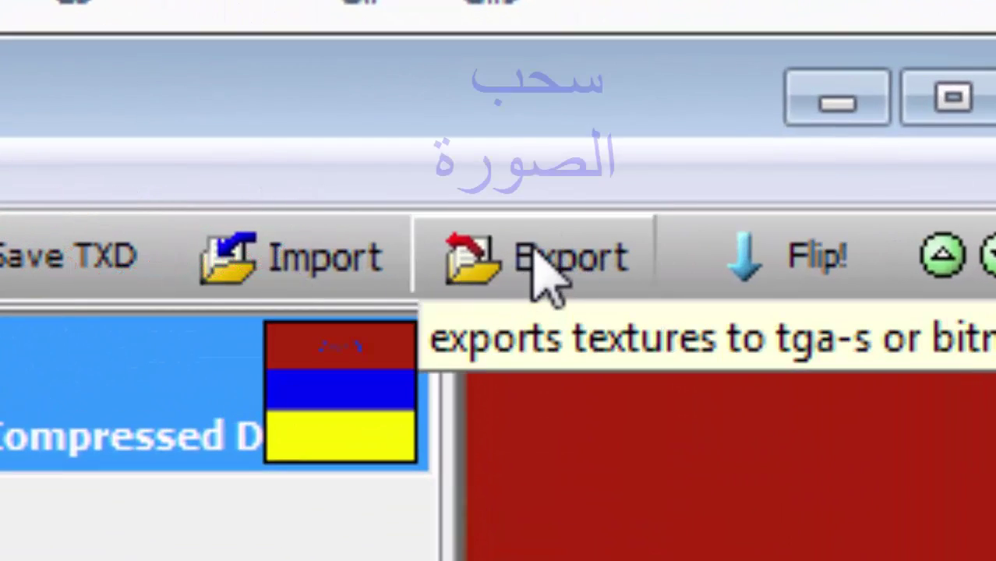
left_click(545, 275)
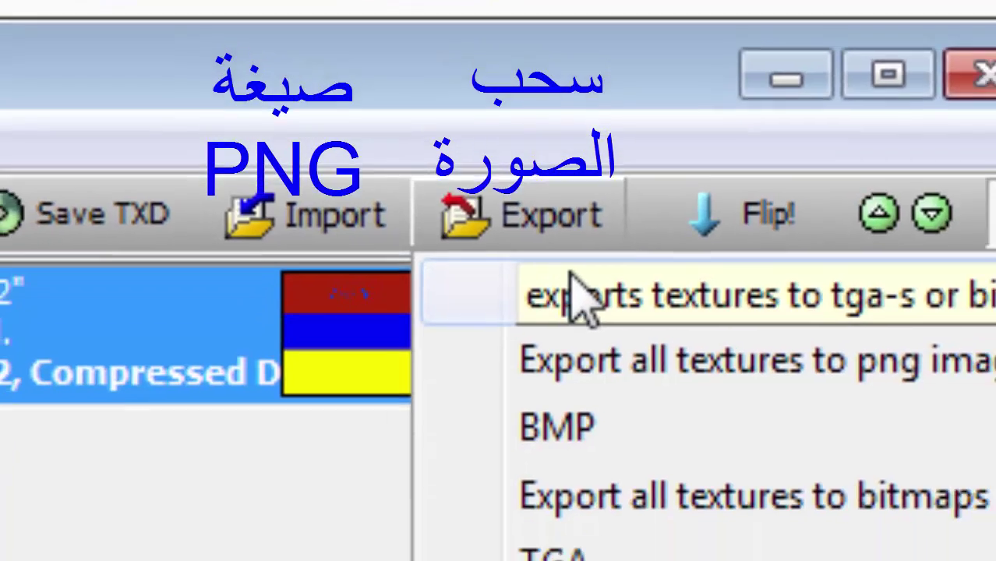
left_click(596, 351)
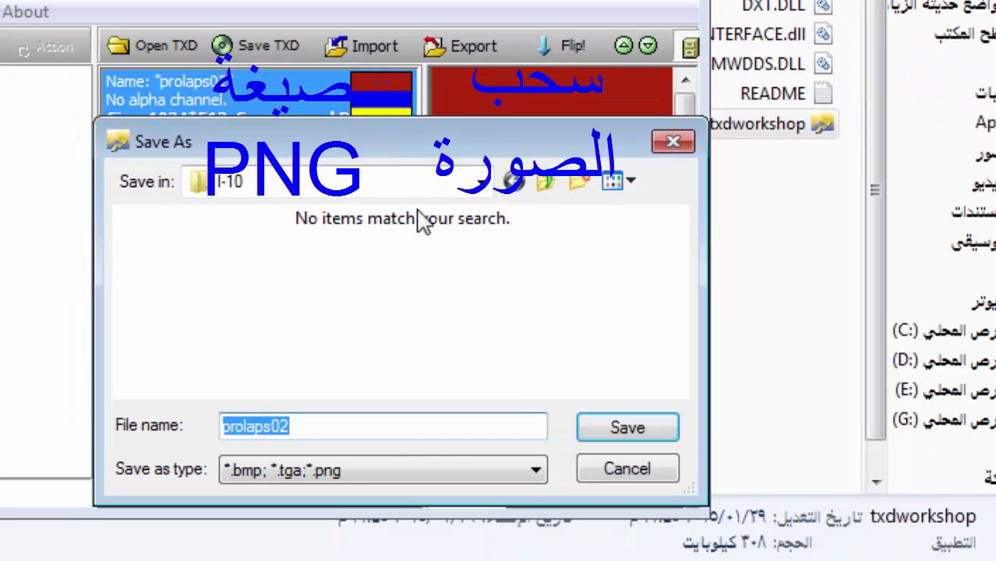
left_click(621, 437)
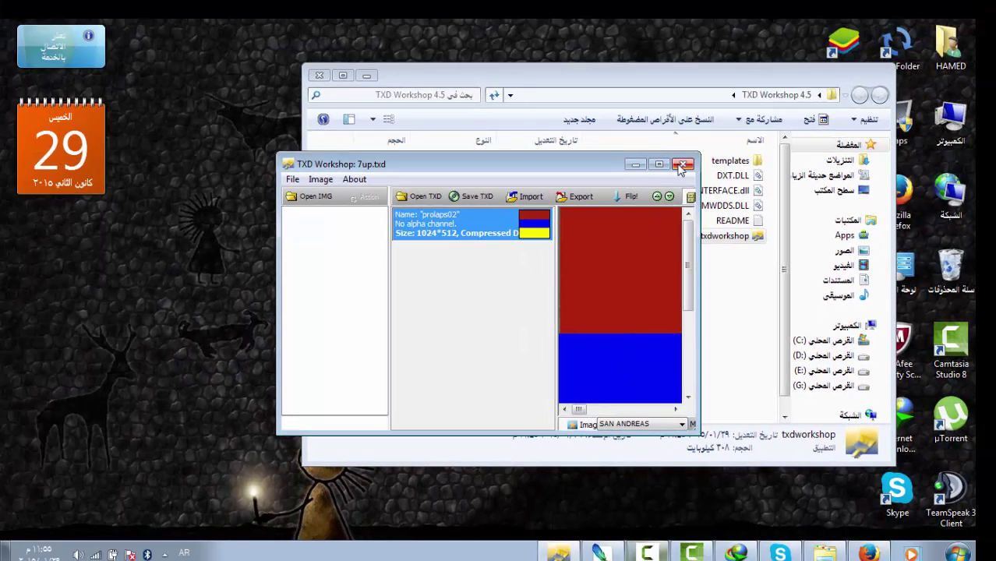
Step: Put TXD Workshop aside and open the prolaps02 image from the desktop's I-10 folder in Photoshop
left_click(633, 165)
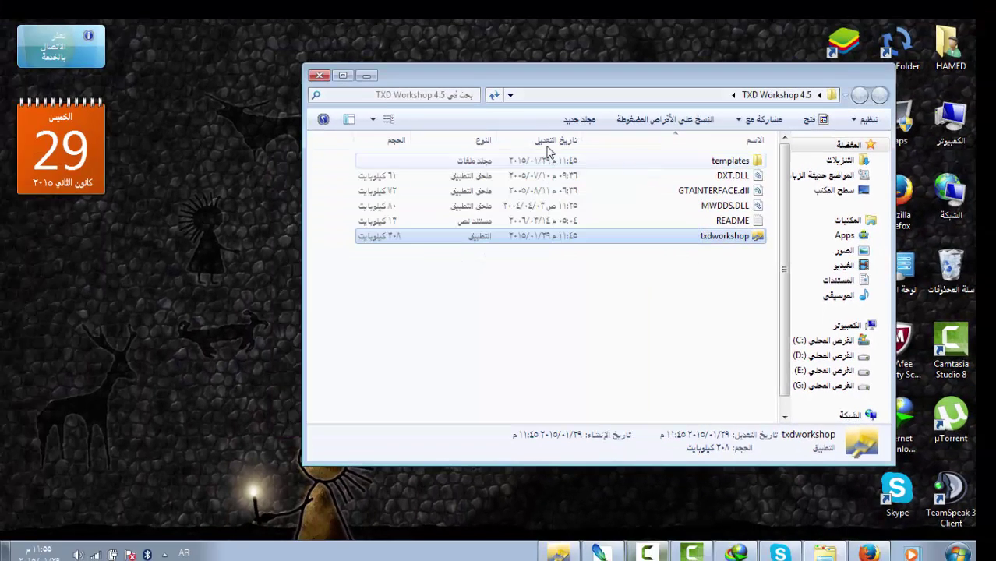
left_click(319, 76)
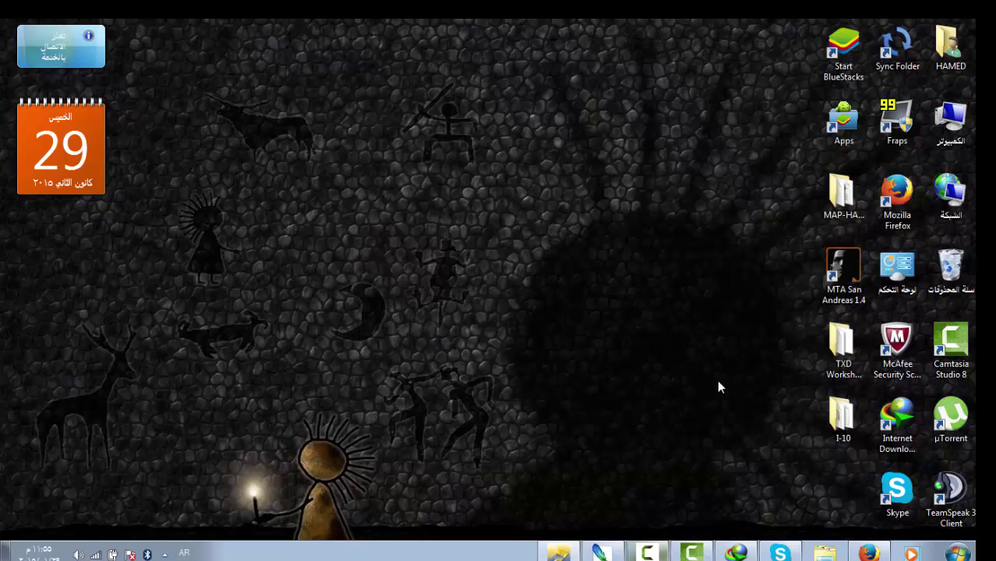
double_click(831, 417)
left_click_drag(497, 168, 501, 275)
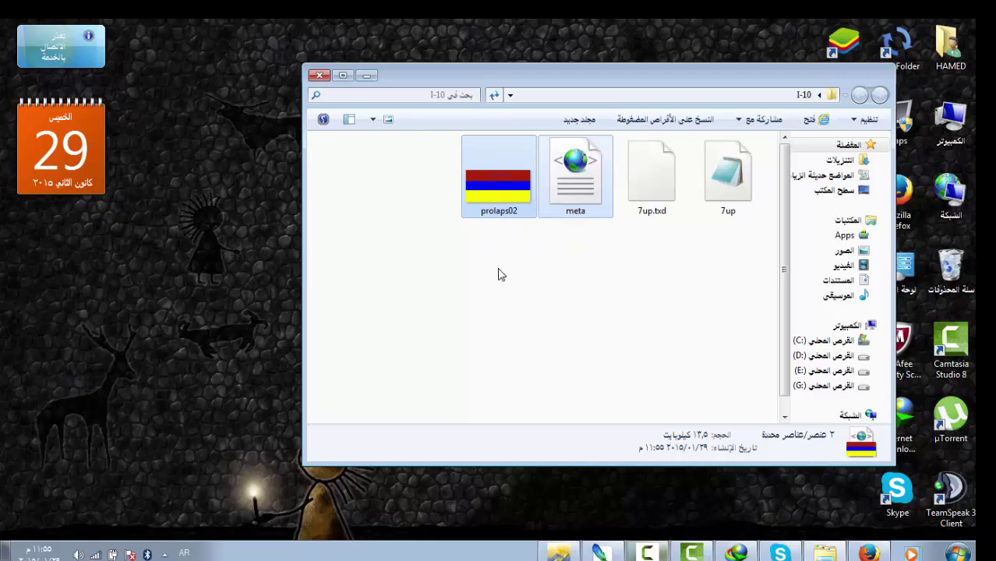
left_click(499, 179)
left_click_drag(499, 179, 485, 271)
left_click_drag(430, 100, 509, 131)
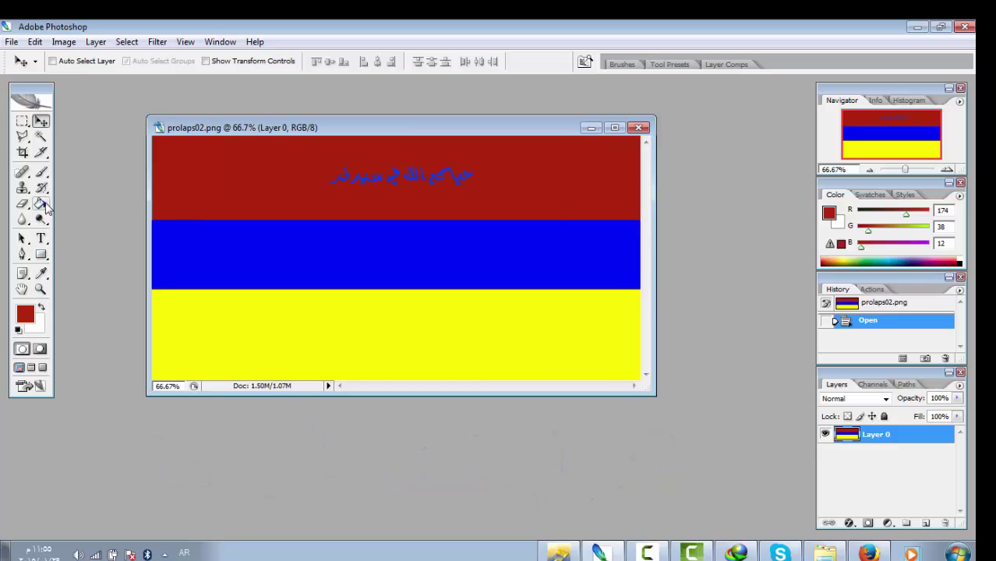
Step: Cover the image with a red-to-white linear gradient running diagonally from the upper-left area to the lower-right area
left_click_drag(45, 204, 78, 200)
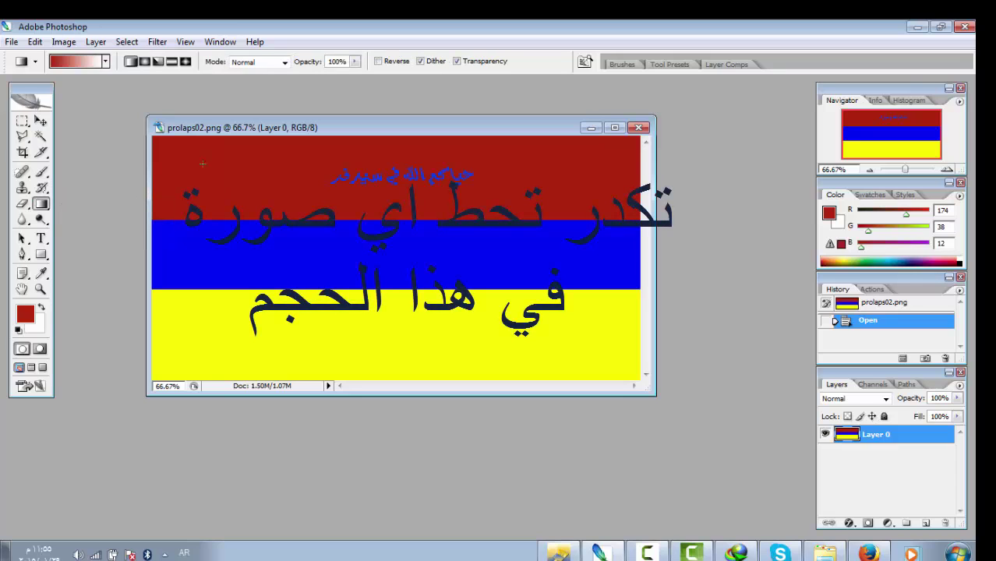
left_click_drag(202, 172, 411, 268)
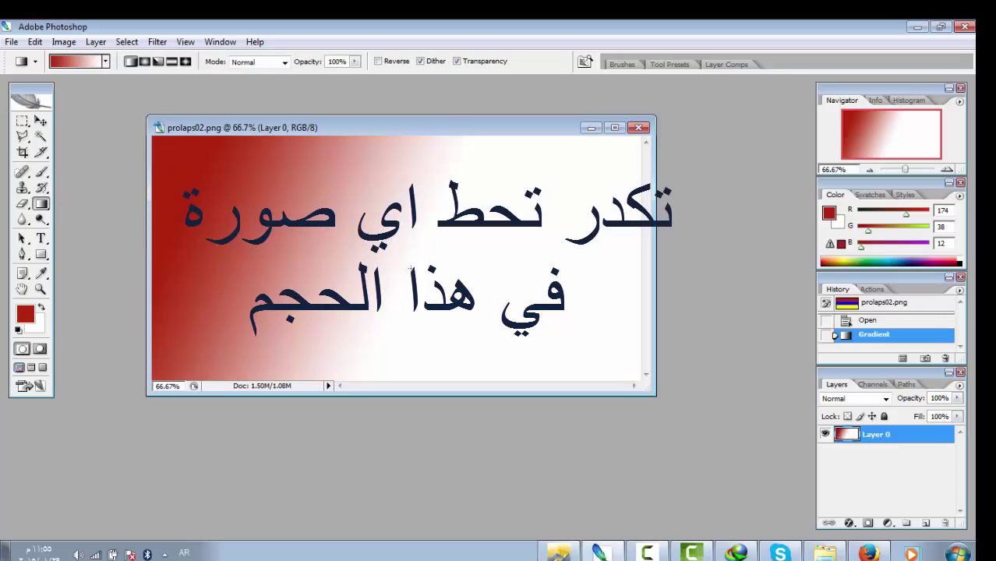
left_click_drag(205, 266, 361, 164)
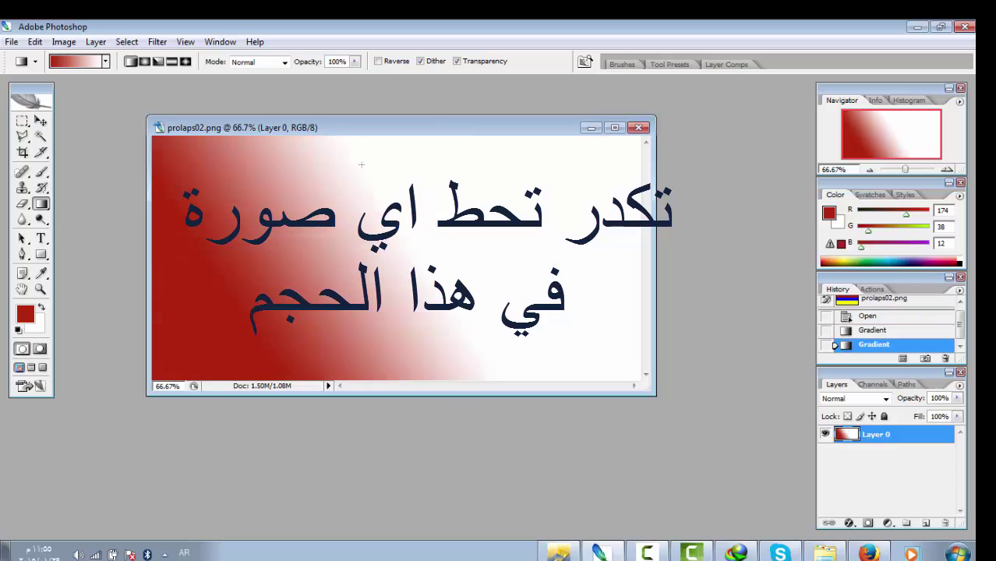
left_click_drag(410, 250, 338, 272)
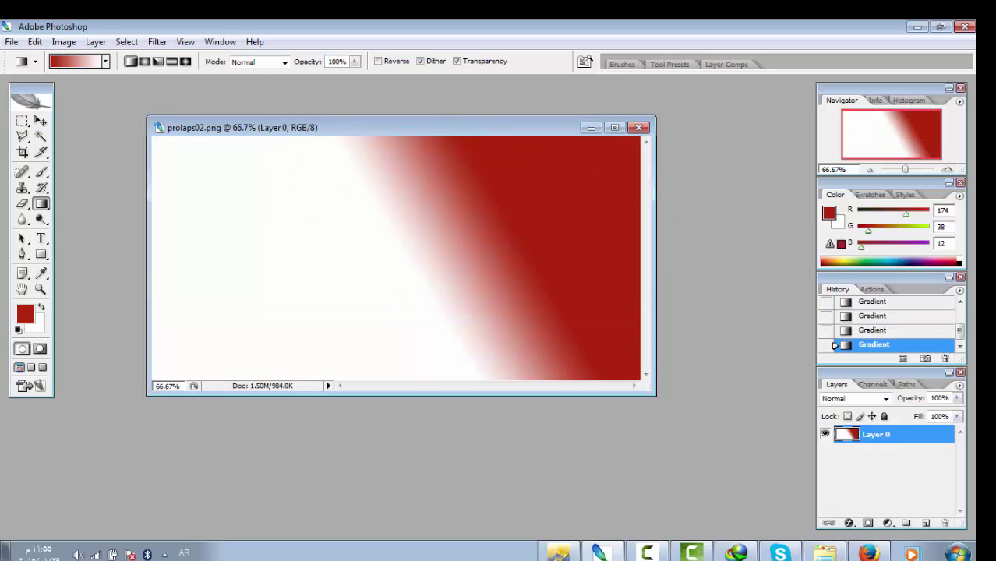
left_click_drag(347, 217, 420, 292)
left_click_drag(328, 180, 479, 350)
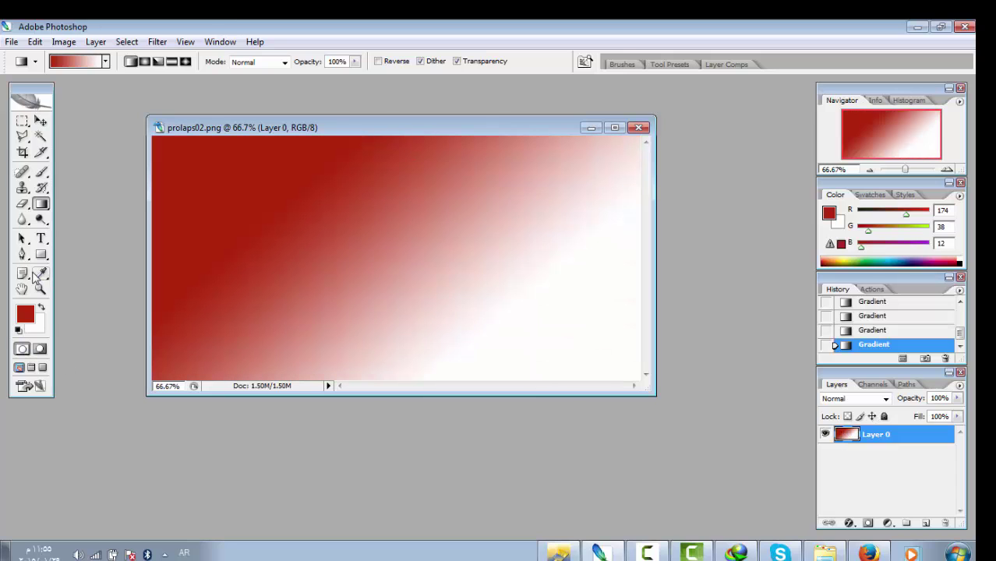
Step: Add the blue text "حياكم الله في سيرفر" to the image and move it to the lower-right corner
left_click(42, 241)
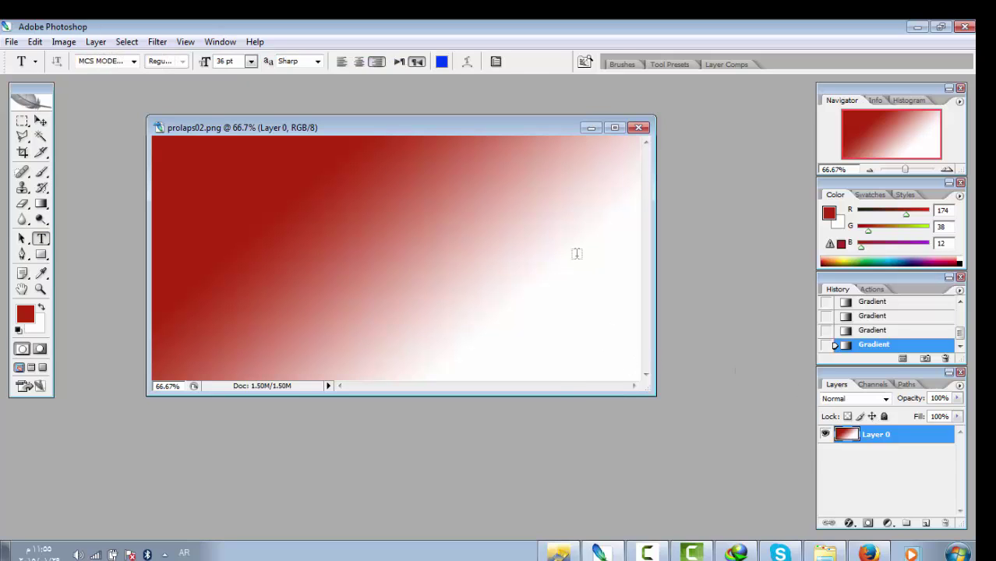
left_click(580, 216)
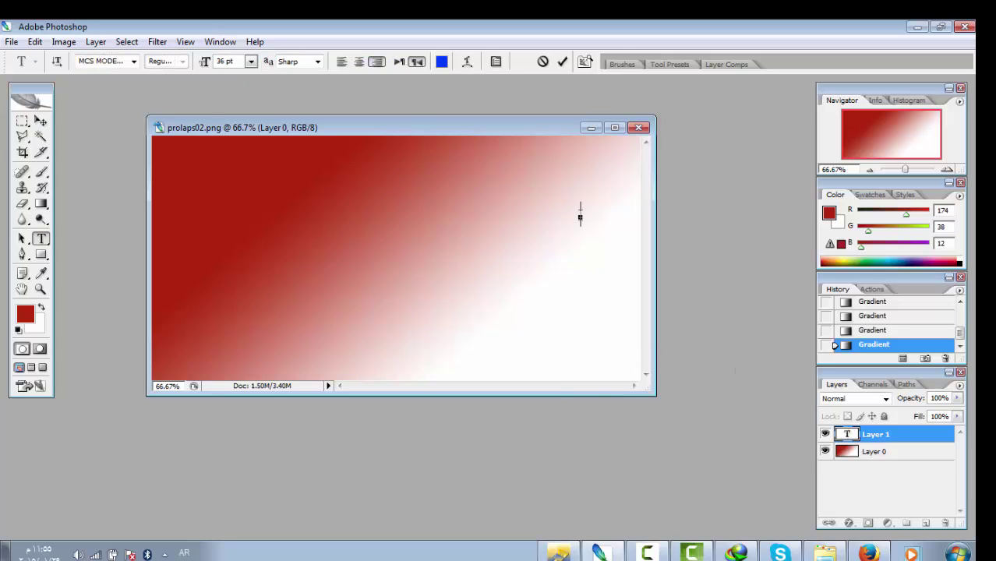
type("حياتي كلها")
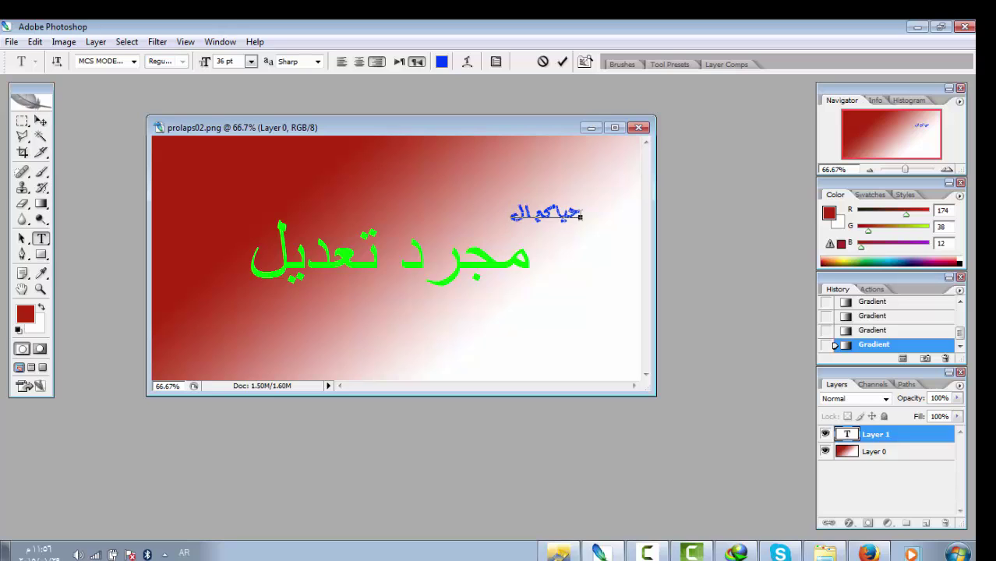
type("ه في سبيله")
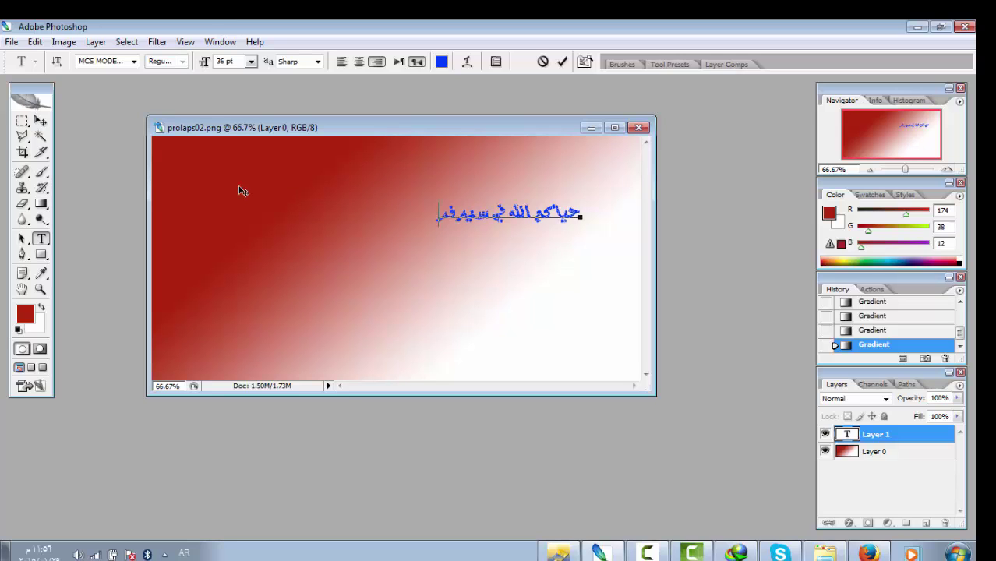
left_click(42, 122)
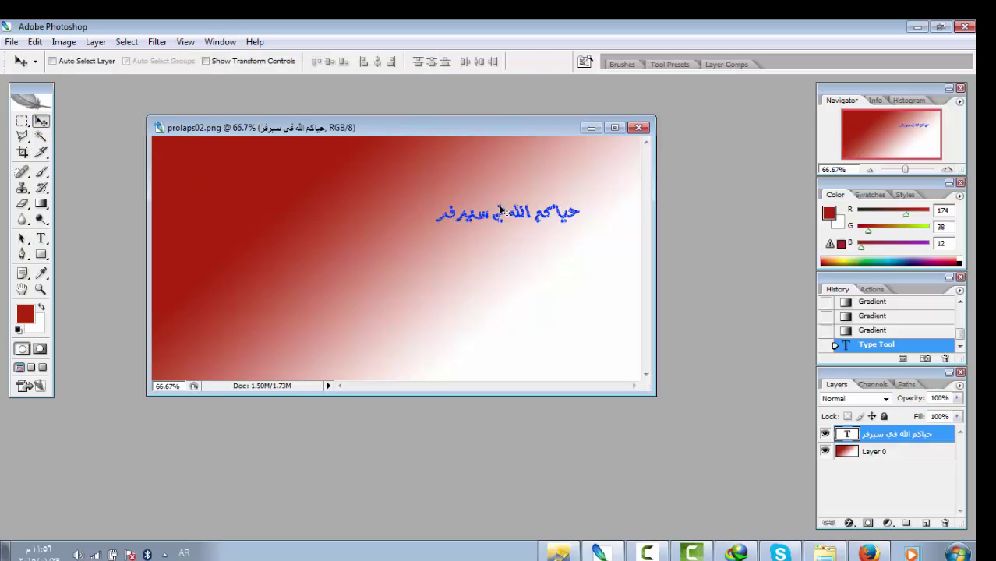
left_click_drag(503, 211, 513, 350)
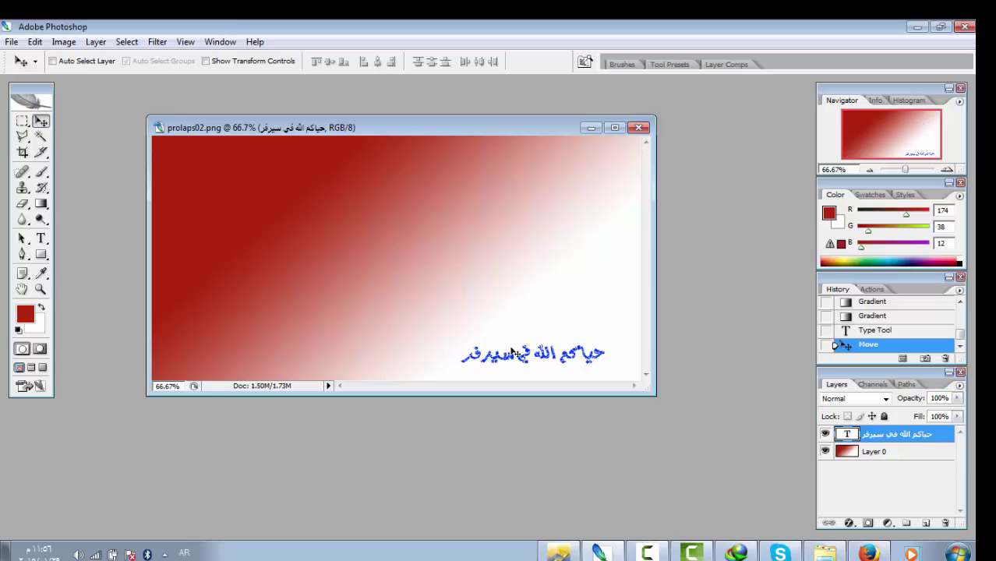
Step: Save the edited image in PNG format as "prolaps02 copy.png" in the I-10 folder
left_click(11, 42)
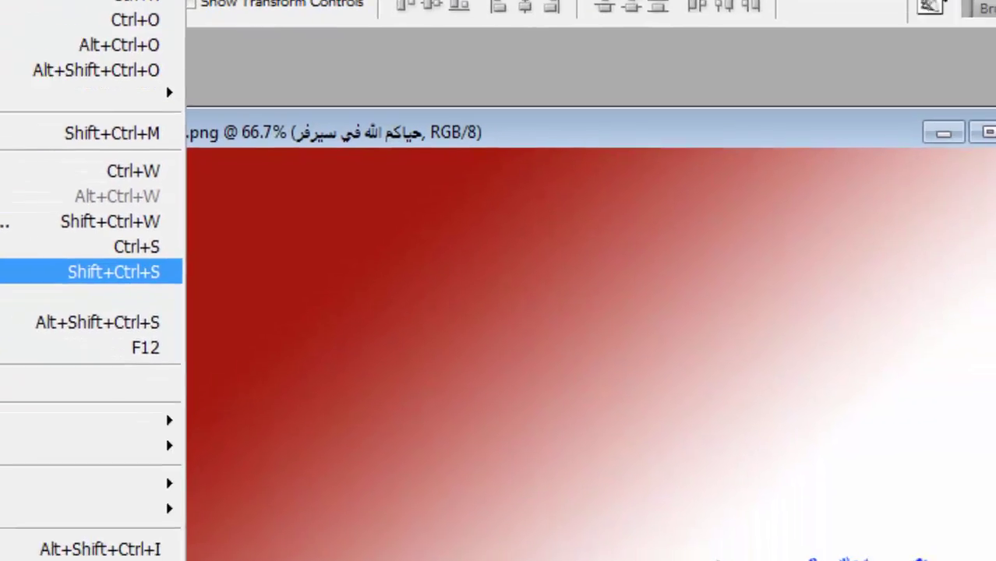
left_click(138, 367)
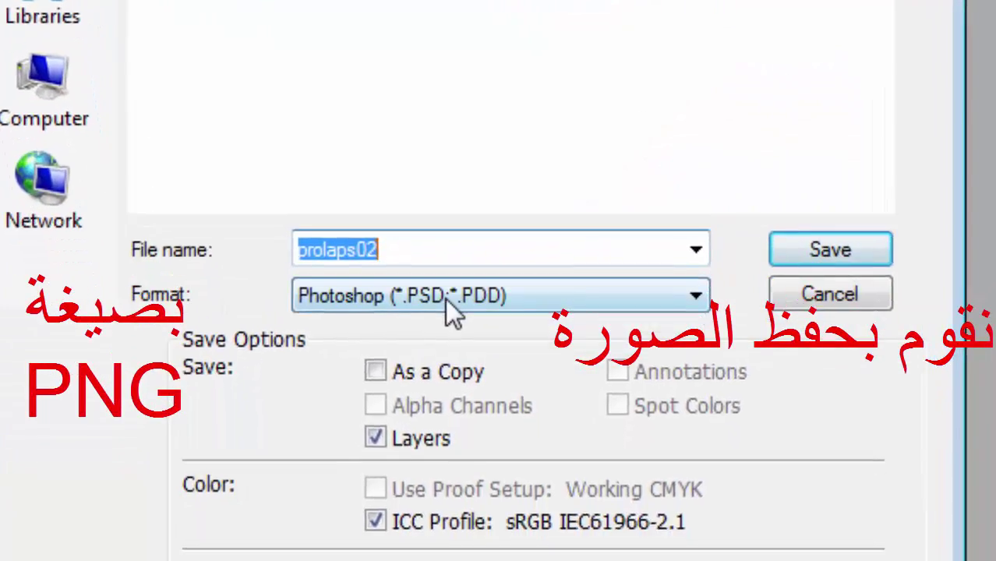
left_click(487, 450)
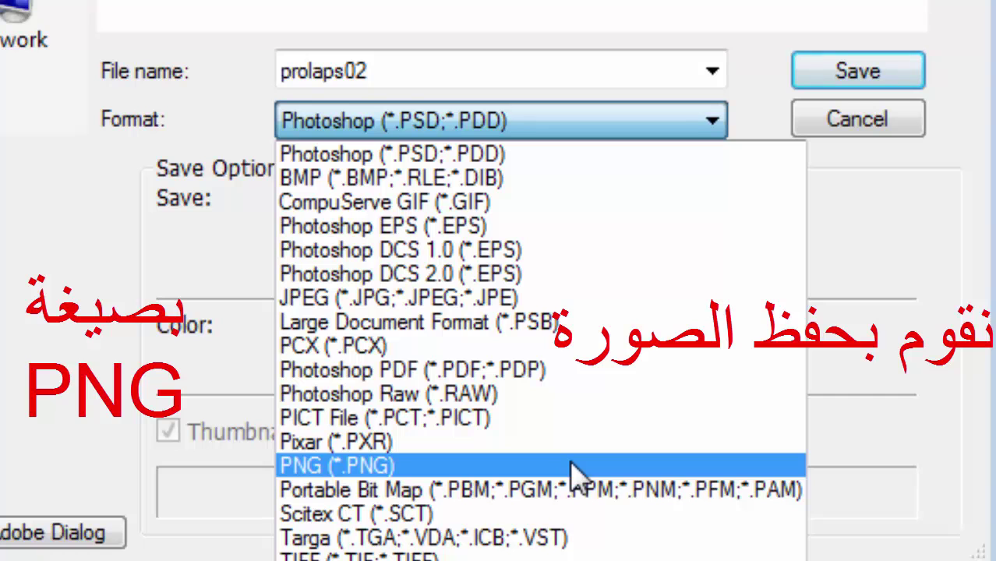
left_click(573, 467)
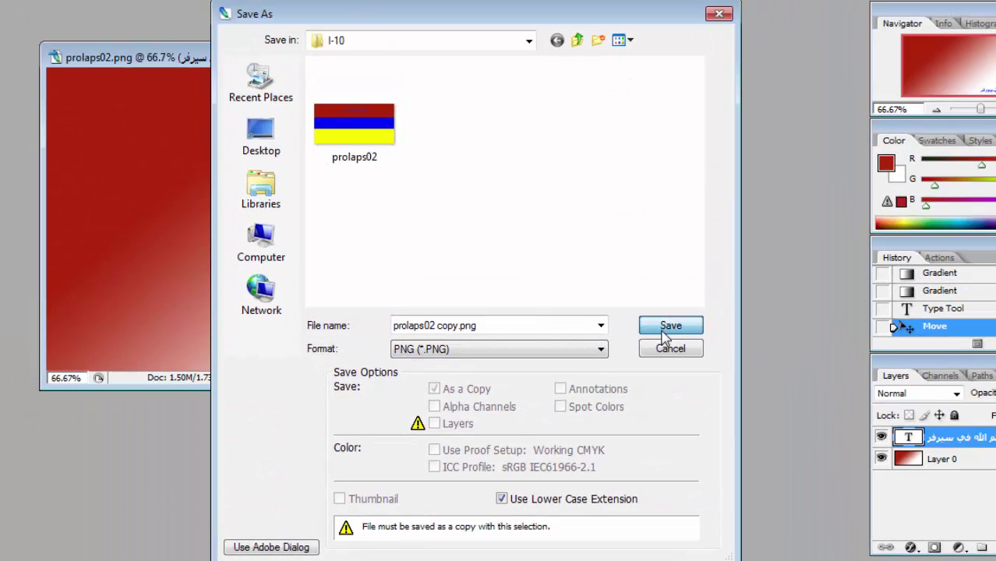
left_click(677, 317)
left_click(532, 241)
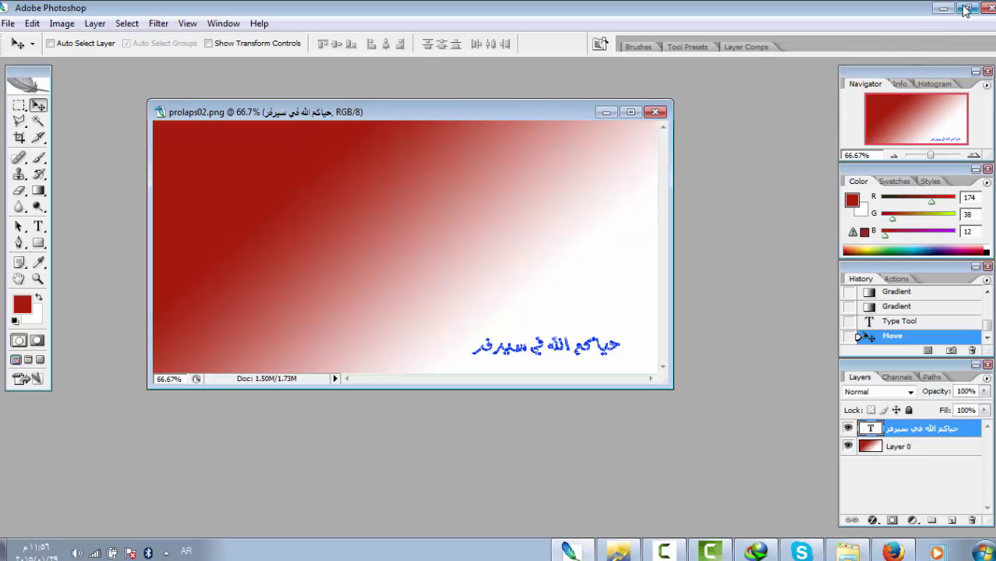
Step: Put Photoshop aside and close the I-10 folder window
left_click(965, 7)
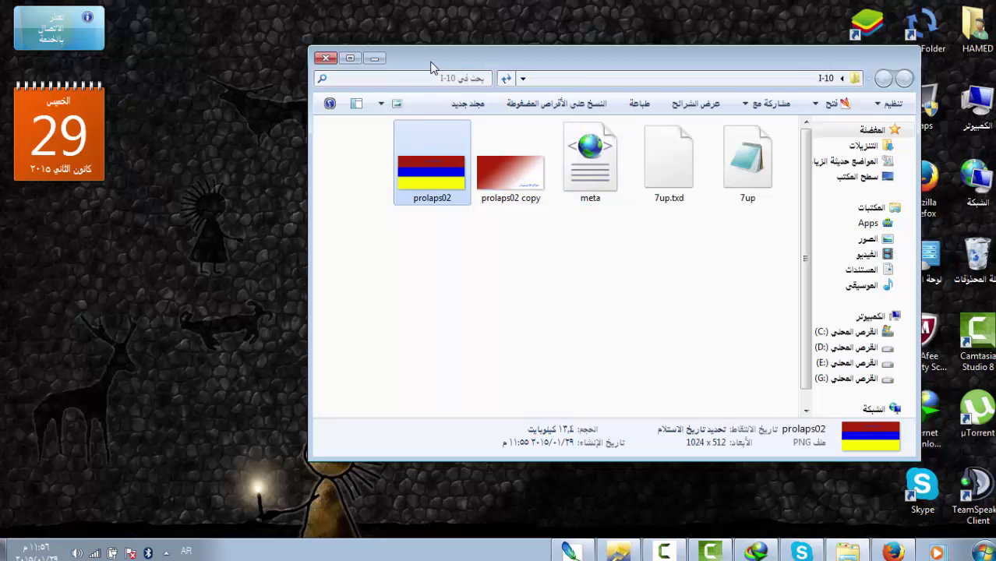
left_click_drag(432, 68, 326, 70)
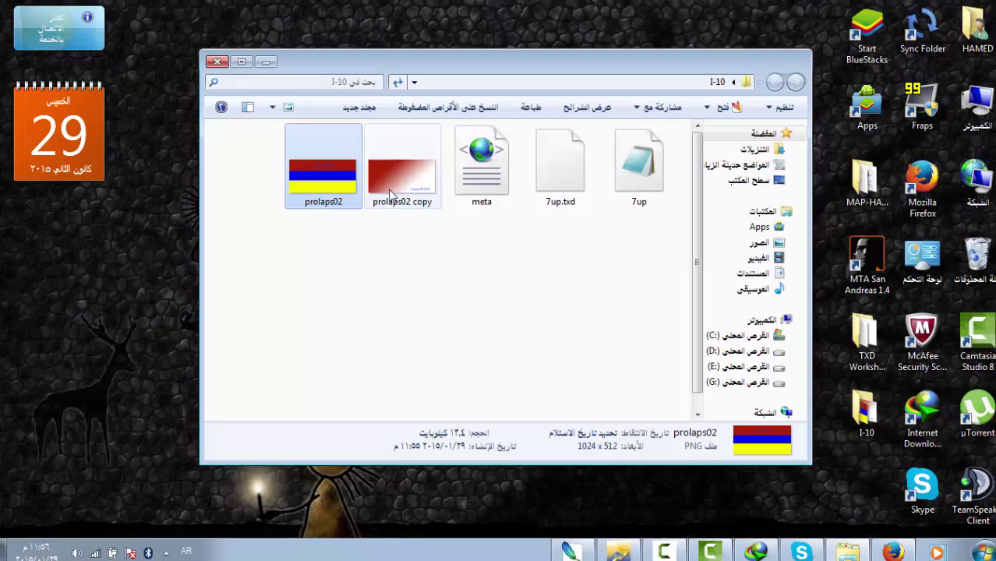
left_click(217, 61)
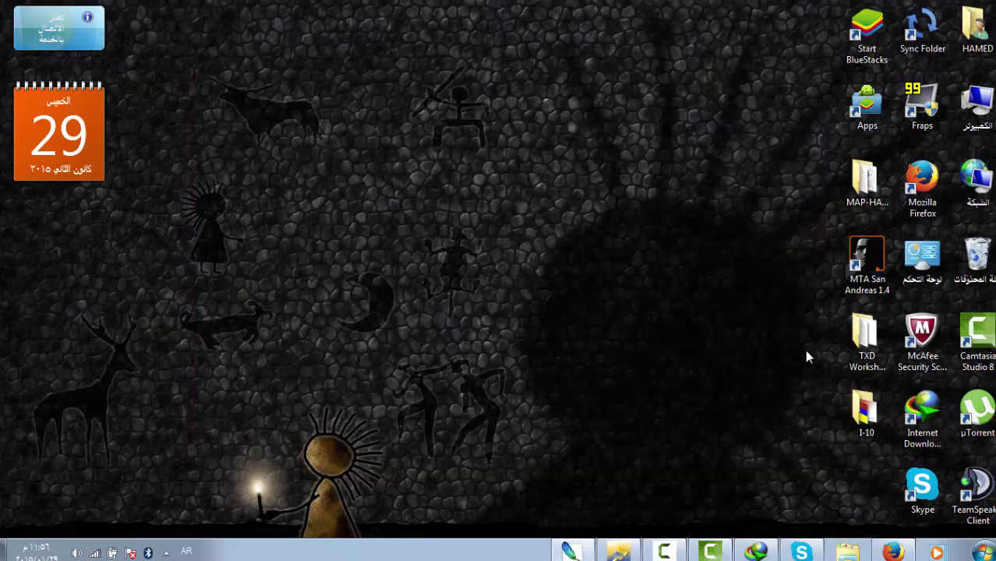
double_click(864, 351)
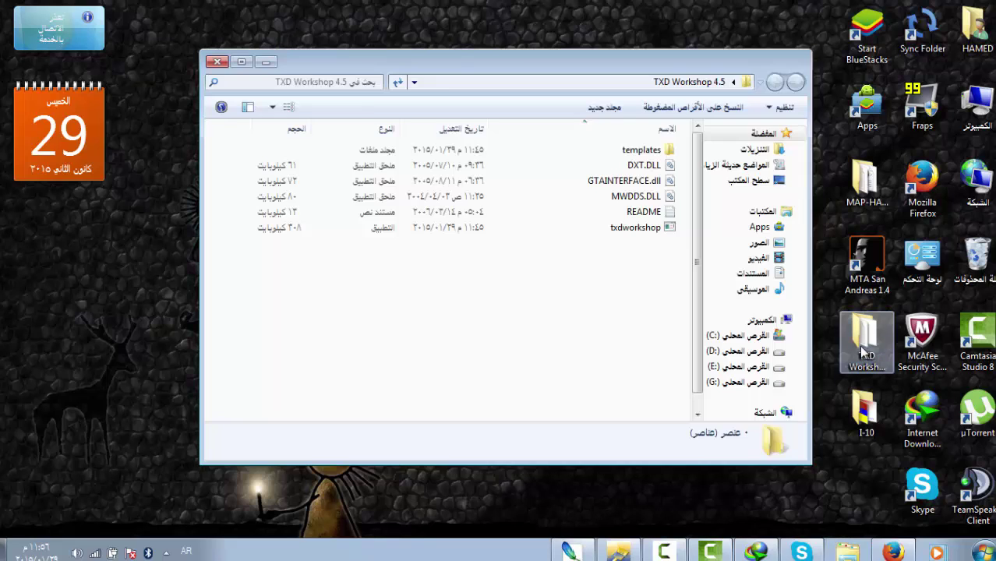
double_click(592, 227)
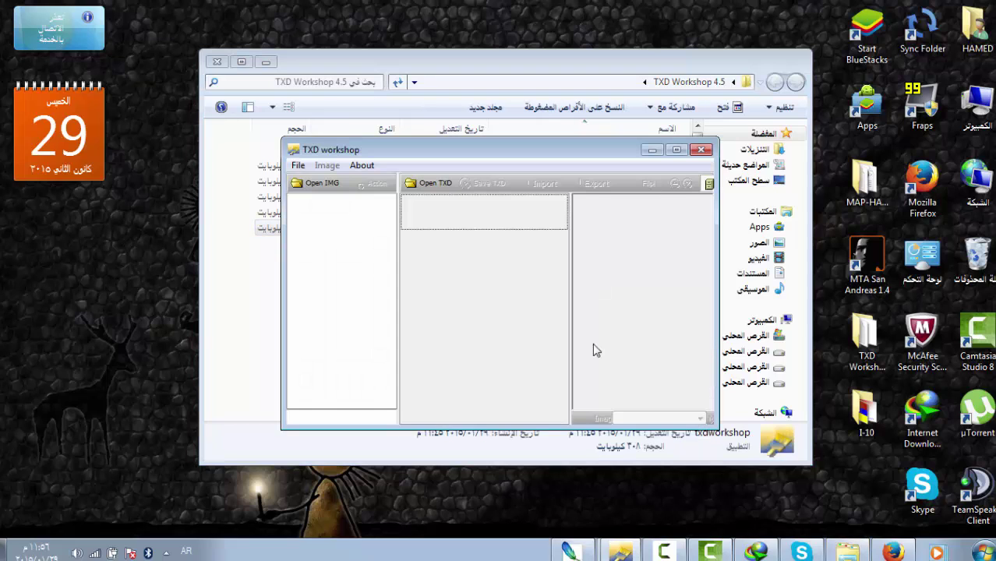
left_click(701, 150)
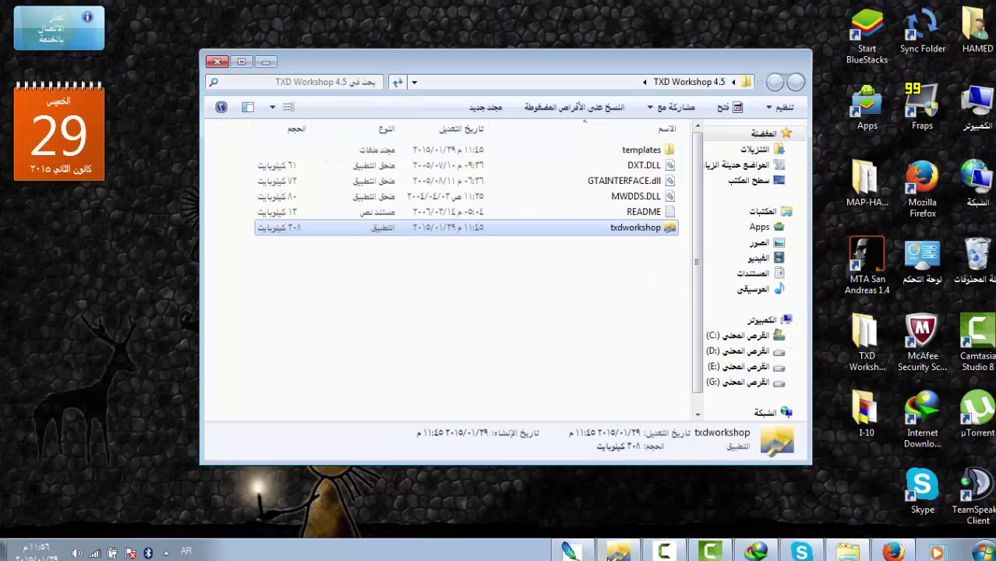
Step: Return to 7up.txd in TXD Workshop and replace its prolaps02 texture with the prolaps02 copy image from the I-10 folder
key("Return")
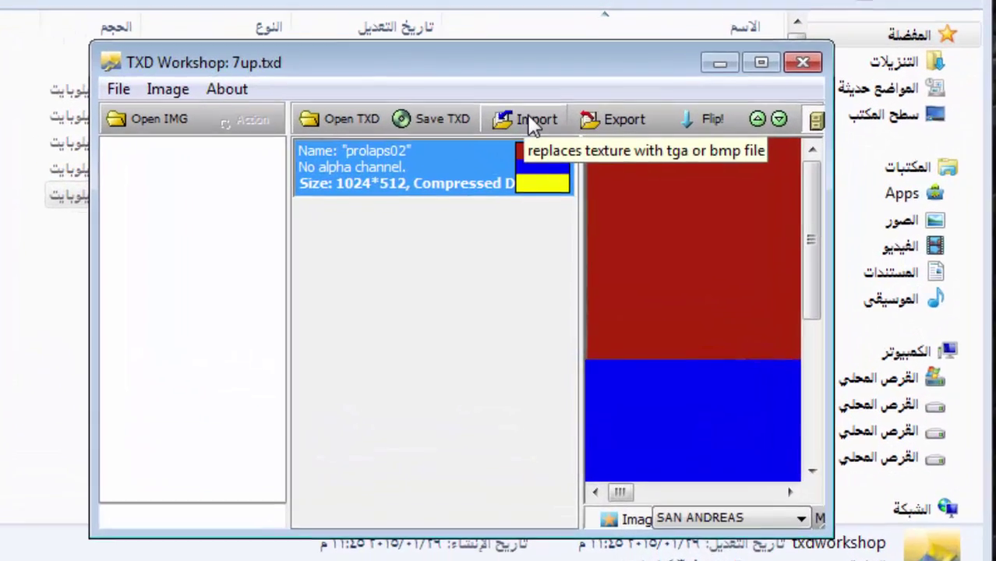
left_click(538, 182)
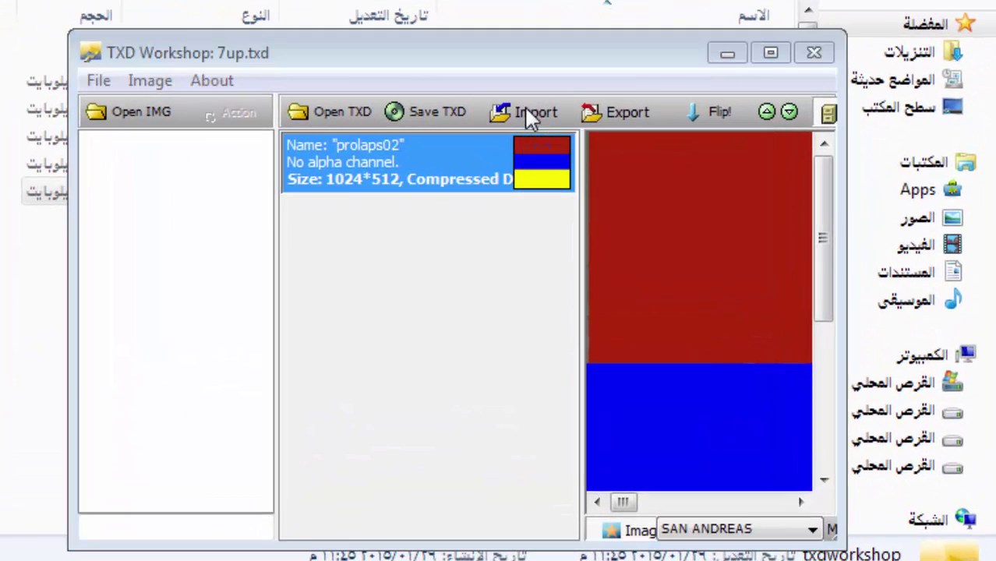
left_click(376, 358)
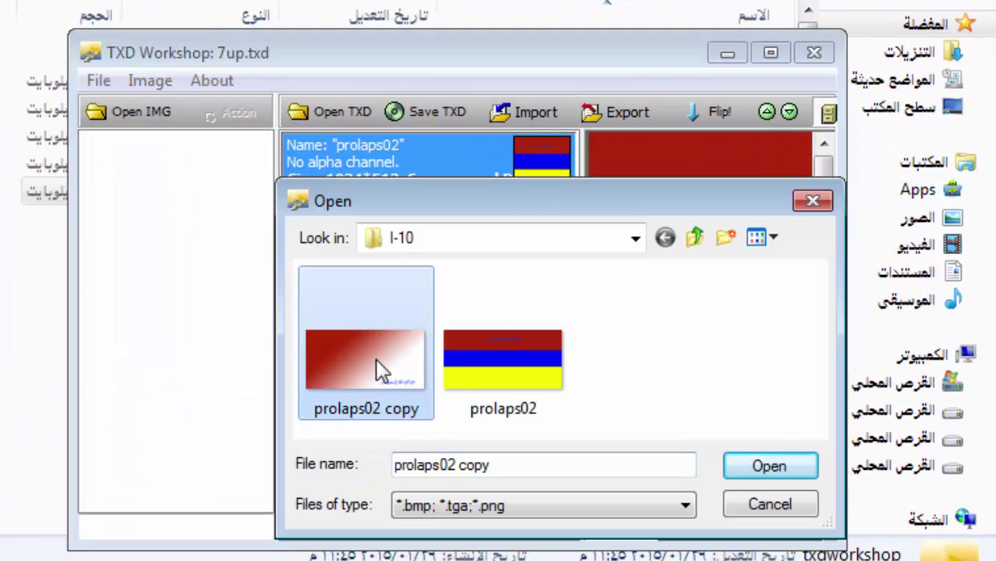
double_click(377, 360)
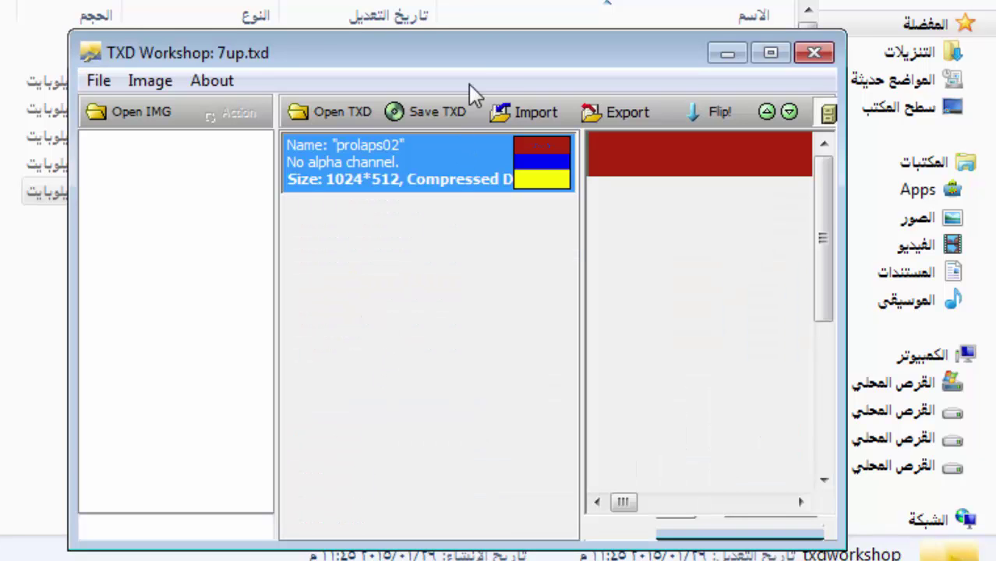
left_click_drag(470, 55, 322, 0)
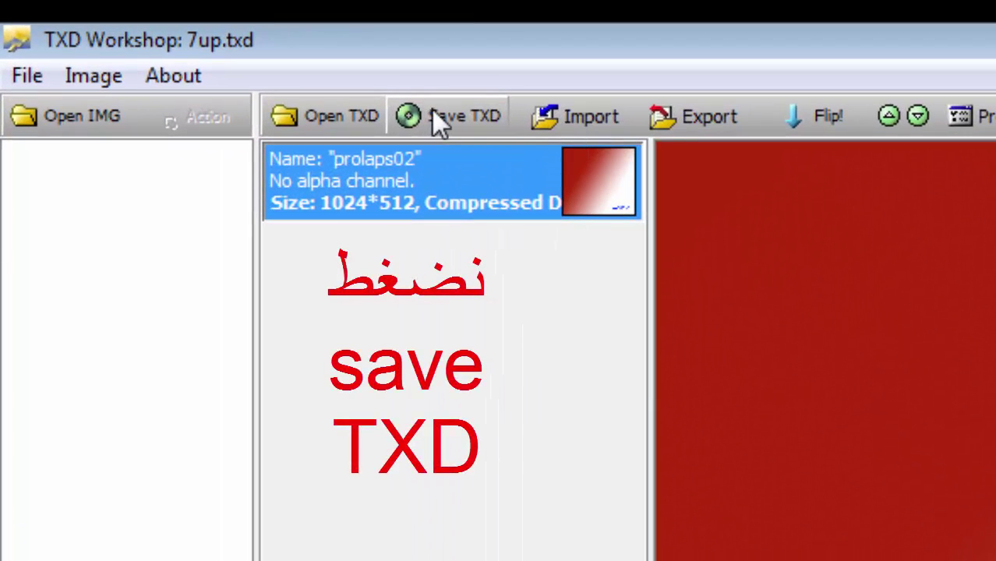
Step: Save the 7up.txd file, and close TXD Workshop and its program folder
left_click(439, 124)
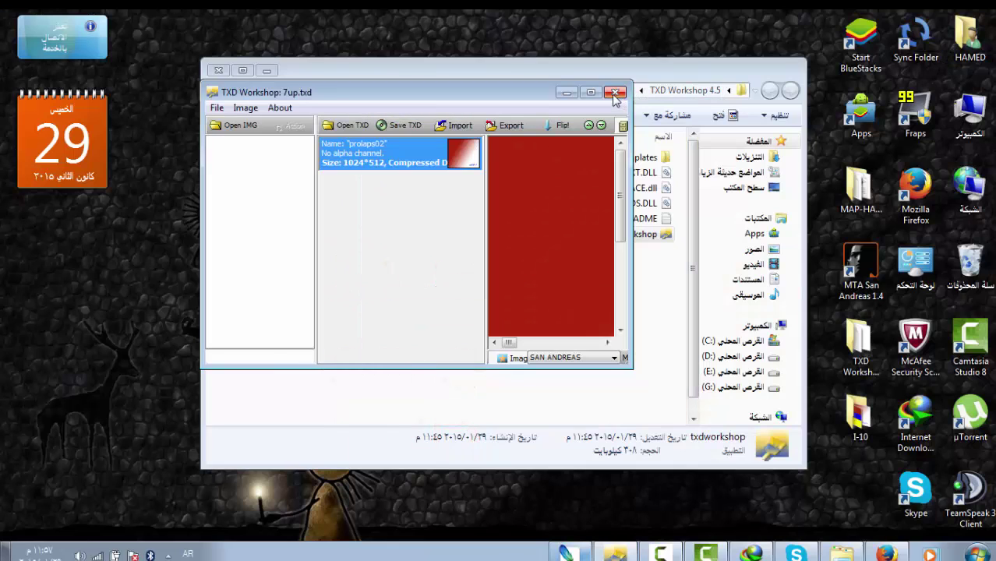
left_click(616, 93)
left_click(218, 70)
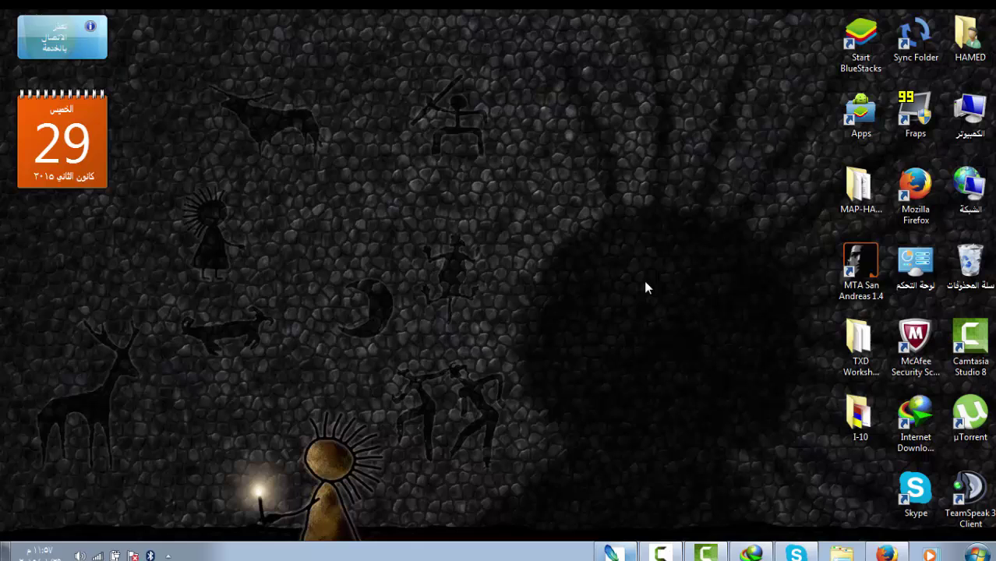
Step: Delete the prolaps02 and prolaps02 copy images from the desktop's I-10 folder
double_click(862, 415)
left_click(414, 204)
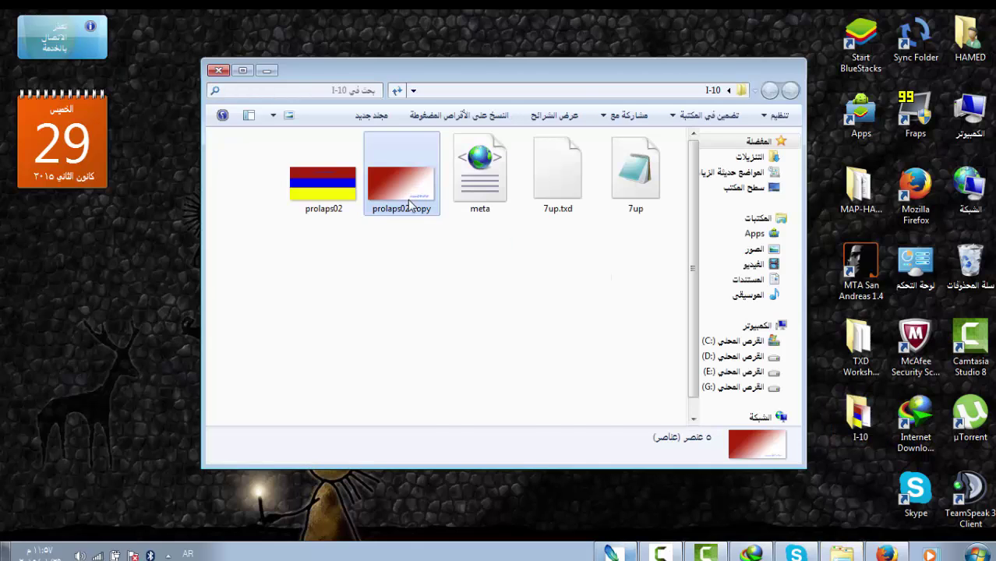
left_click(343, 185)
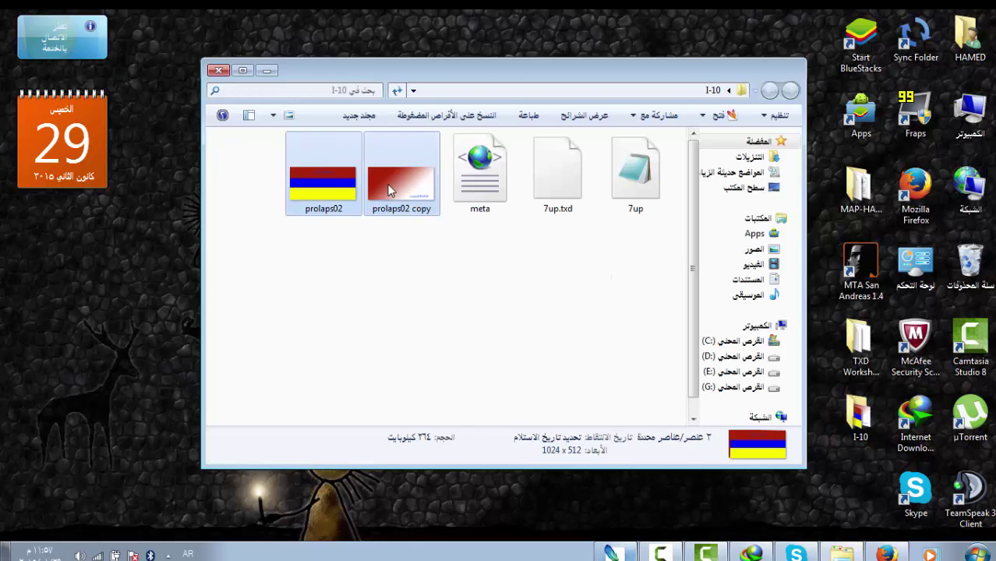
right_click(347, 191)
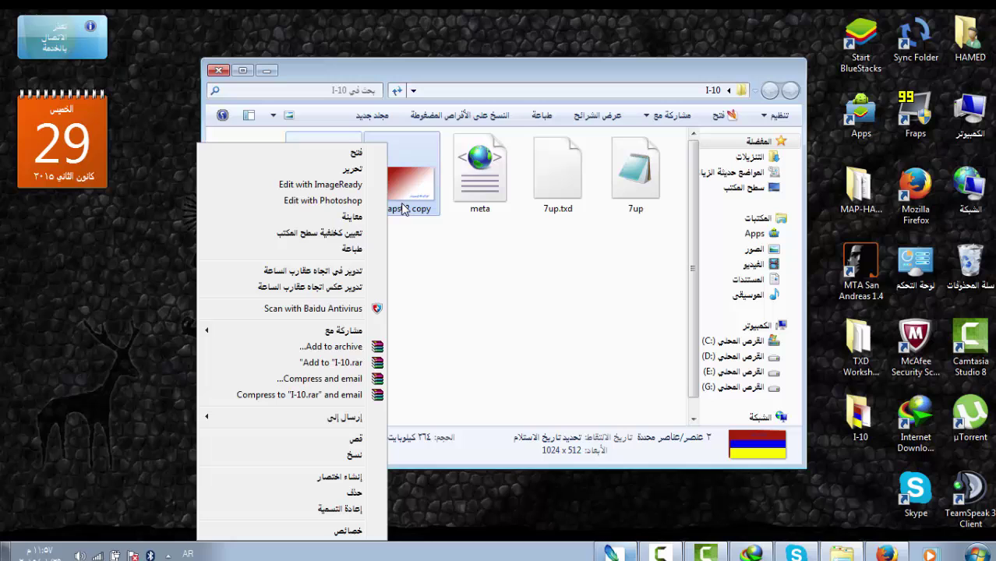
left_click(351, 492)
left_click(443, 294)
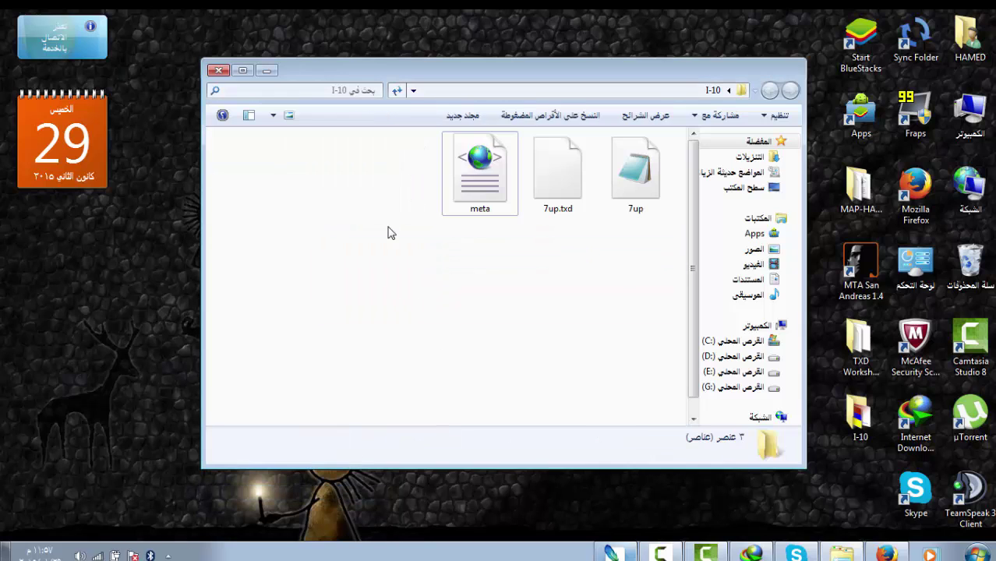
Step: Pack the meta, 7up.txd and 7up files together into a ZIP archive named I-10 in the same folder
left_click_drag(349, 185, 683, 190)
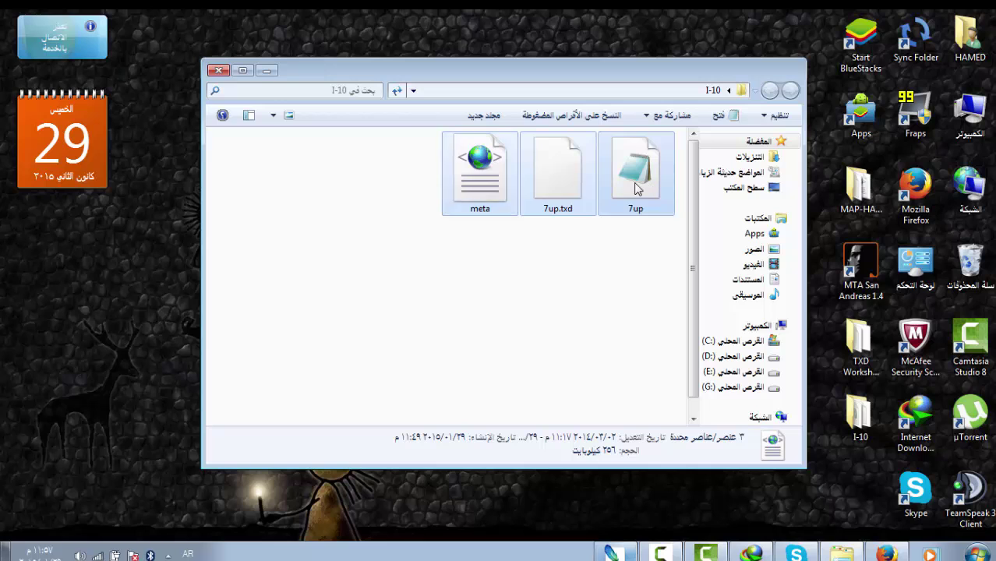
right_click(633, 186)
left_click(608, 232)
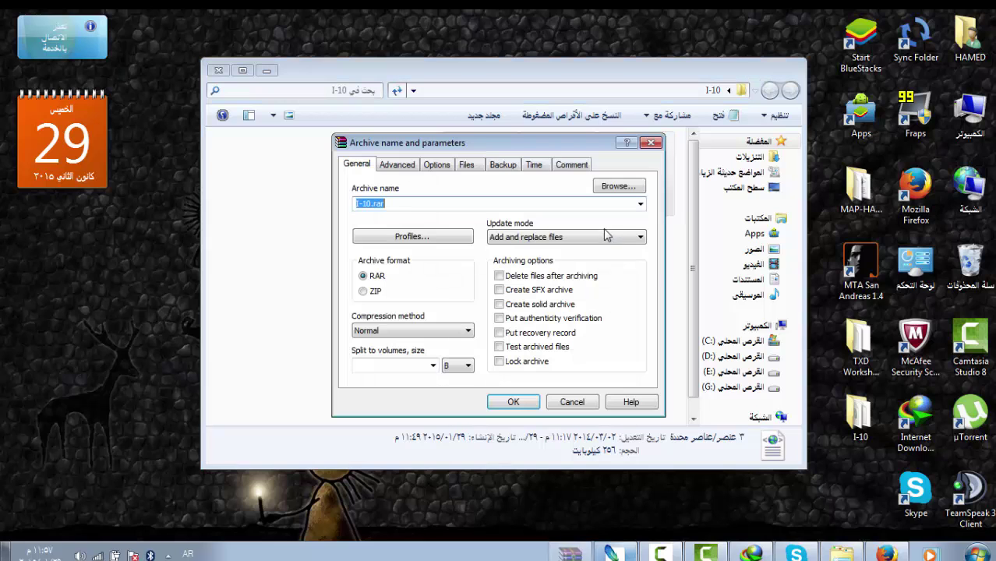
left_click(378, 294)
left_click(514, 403)
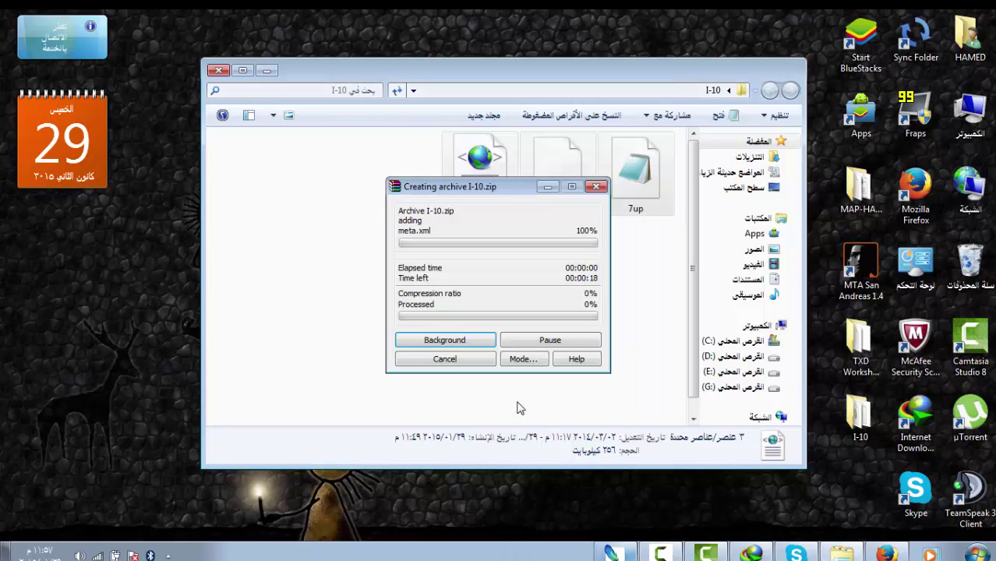
left_click(521, 393)
left_click_drag(479, 168, 482, 228)
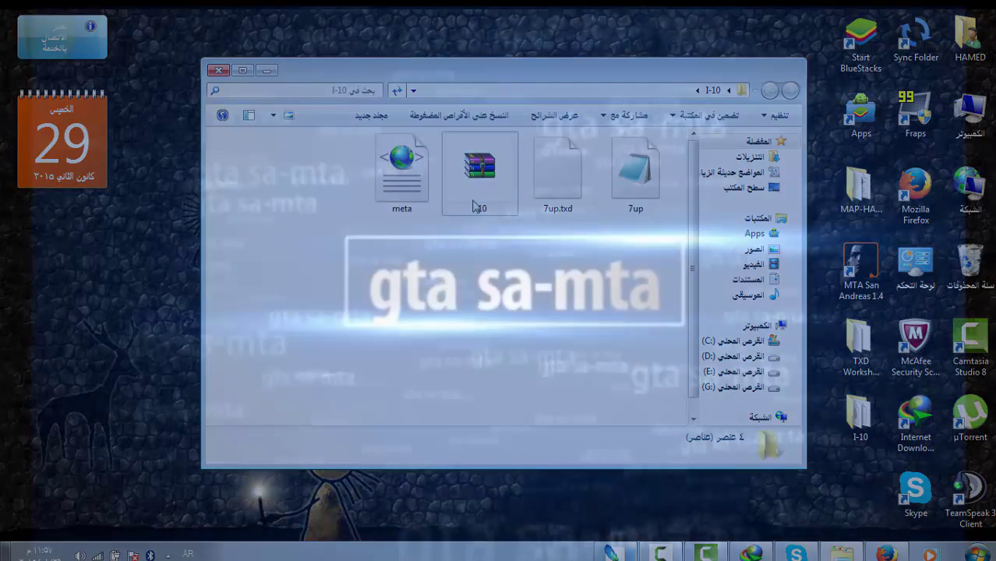